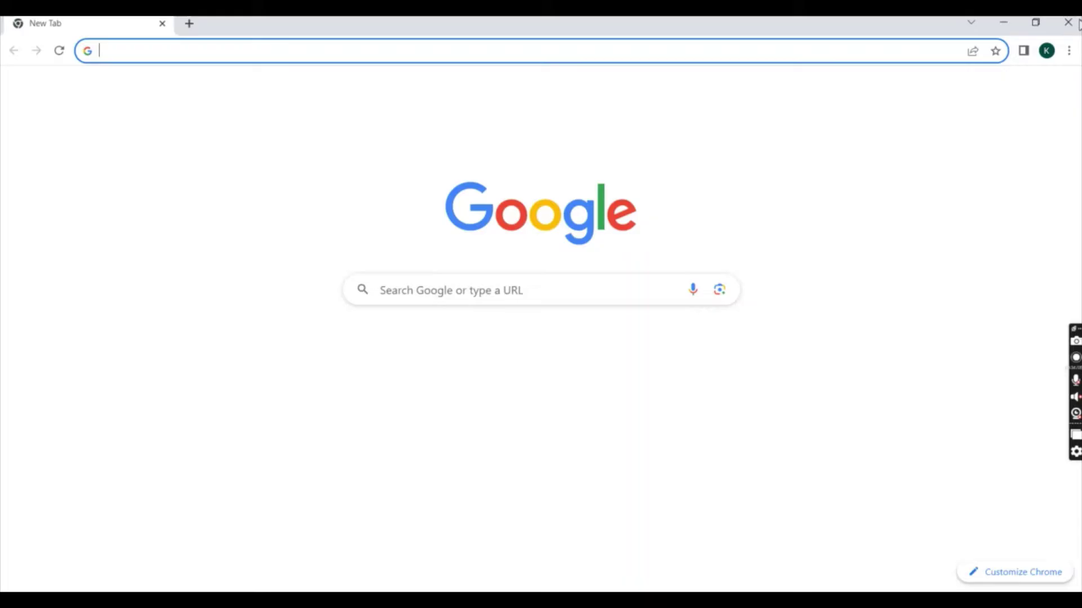
Step: Go to the Chrome Web Store through the three-dot menu's Extensions entry
{"action": "left_click", "coordinate": [1070, 51]}
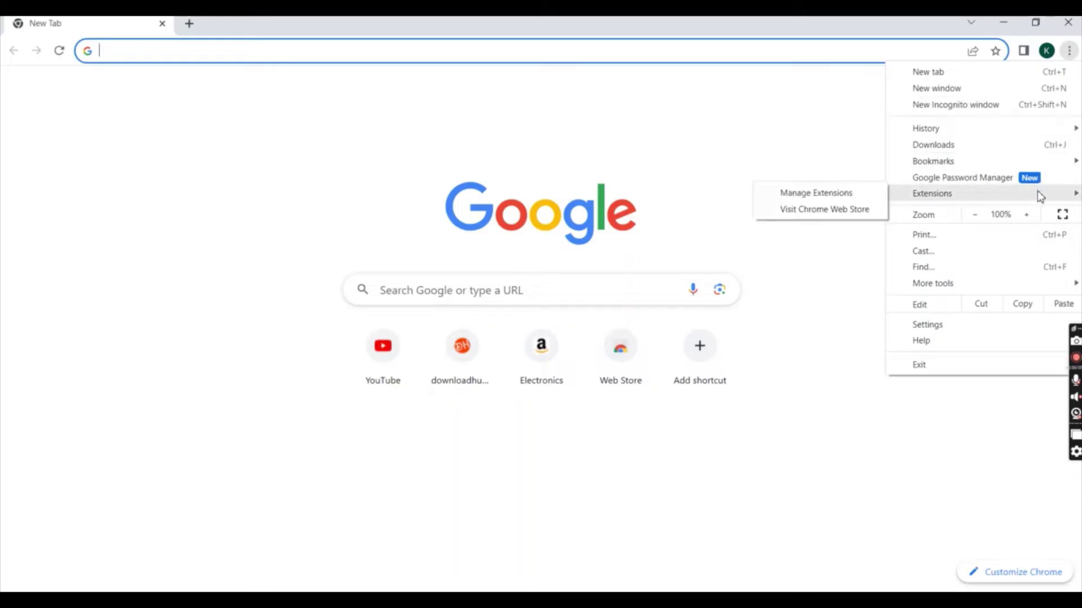
{"action": "mouse_move", "coordinate": [931, 194]}
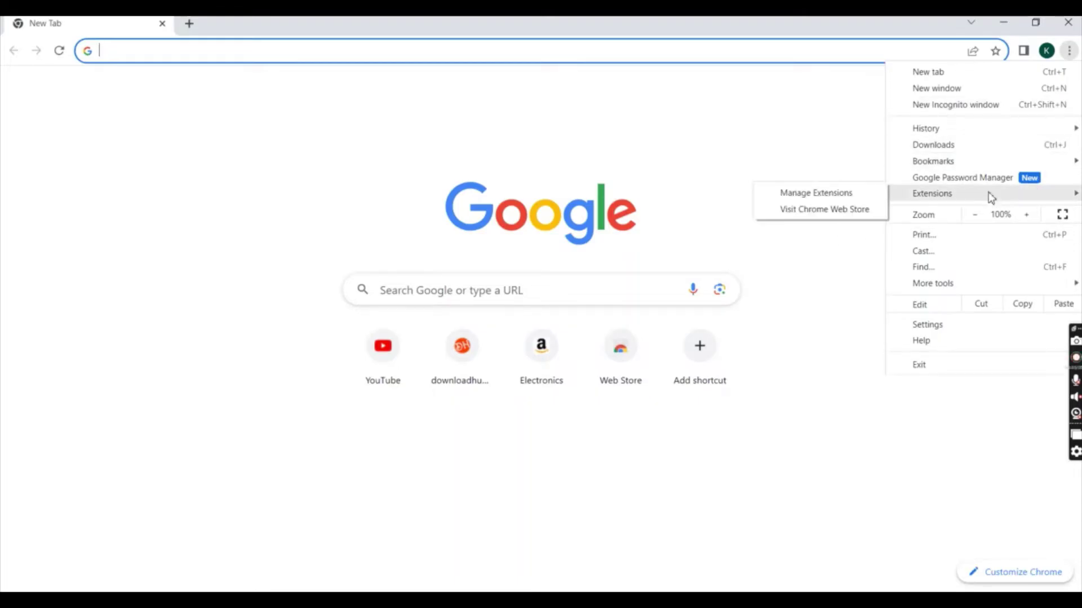
{"action": "left_click", "coordinate": [847, 211]}
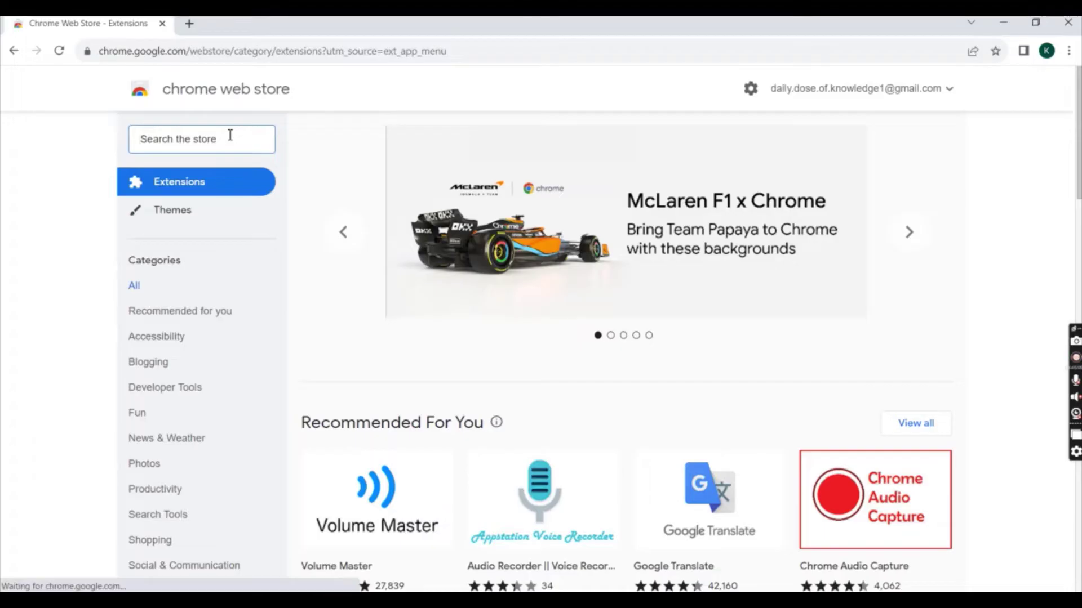
{"action": "type", "text": "auto "}
{"action": "type", "text": "refre"}
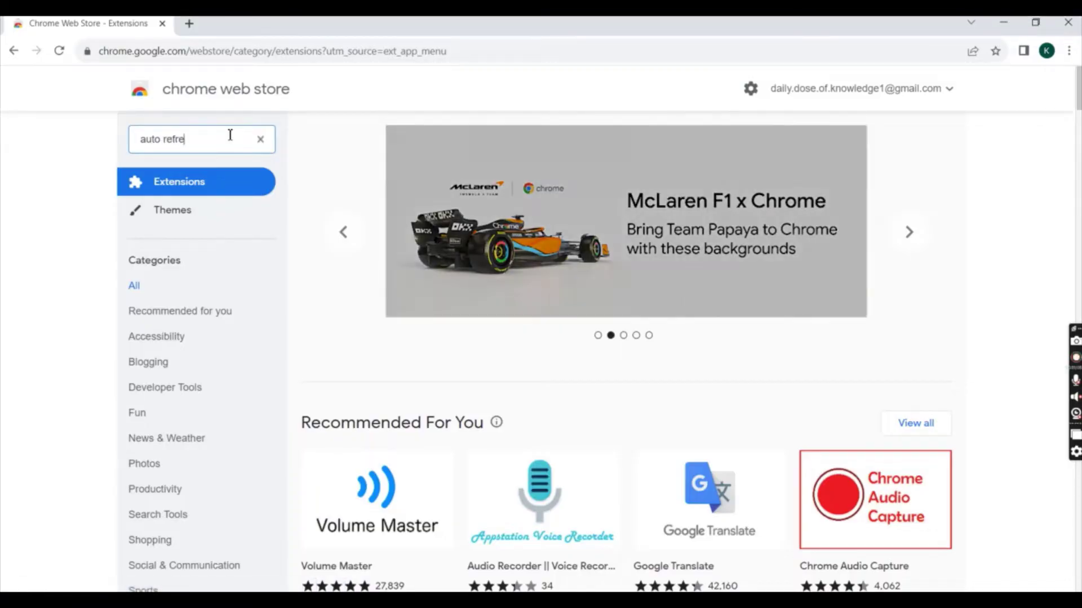
{"action": "type", "text": "sh"}
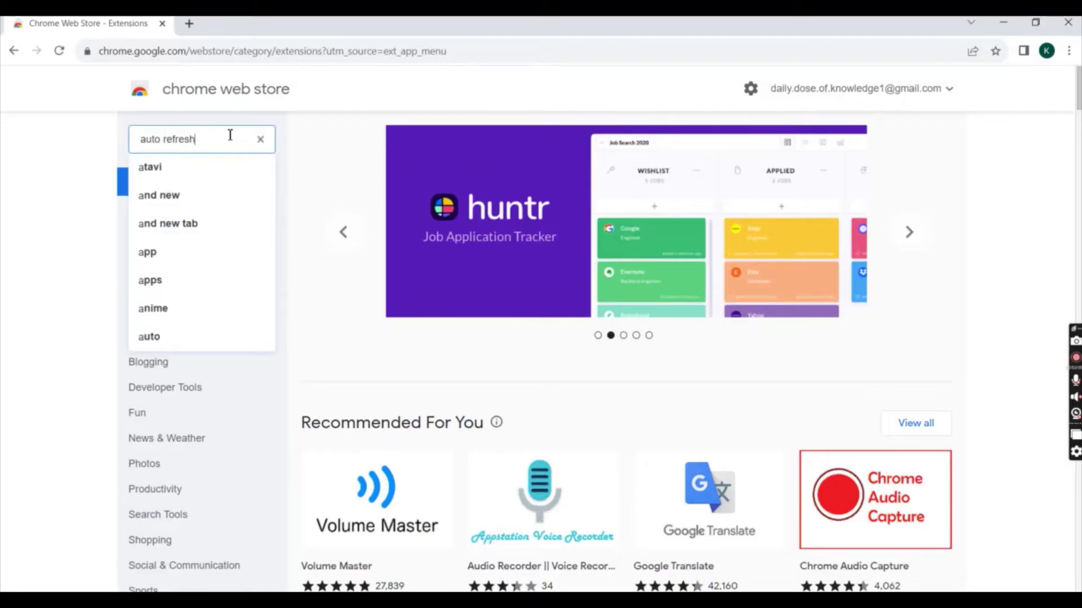
Step: Search the Chrome Web Store for 'auto refresh'
{"action": "key", "text": "Return"}
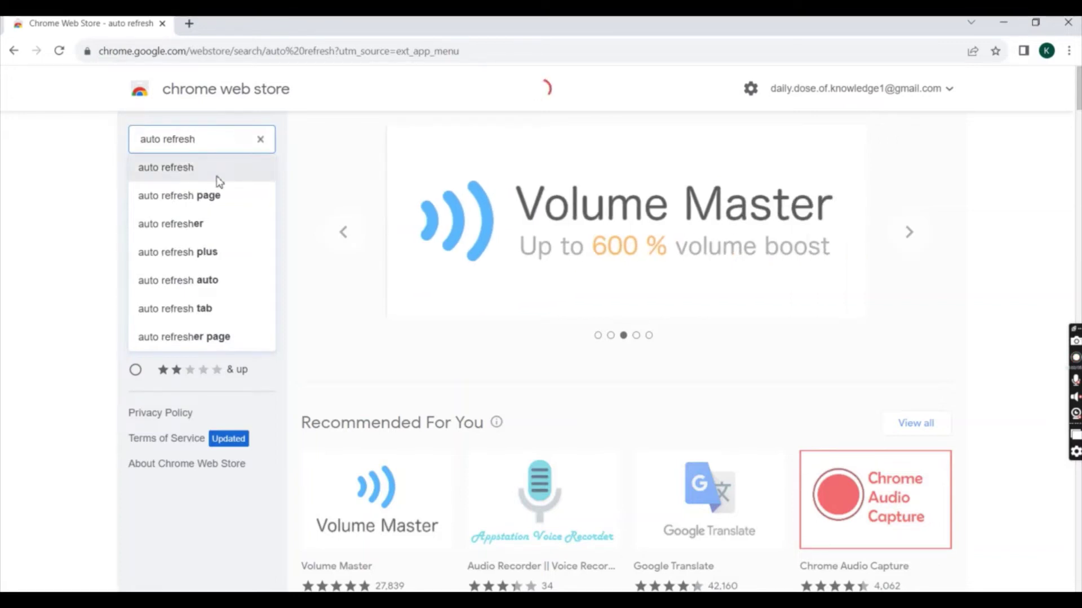
{"action": "left_click", "coordinate": [664, 100]}
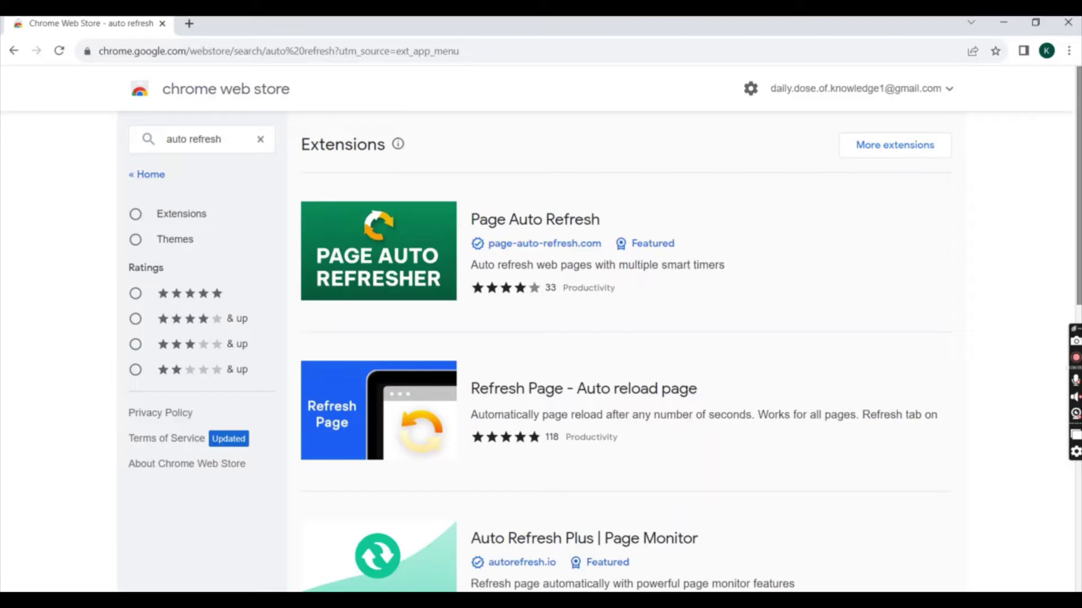
{"action": "scroll", "coordinate": [541, 338], "scroll_direction": "down", "scroll_amount": 1}
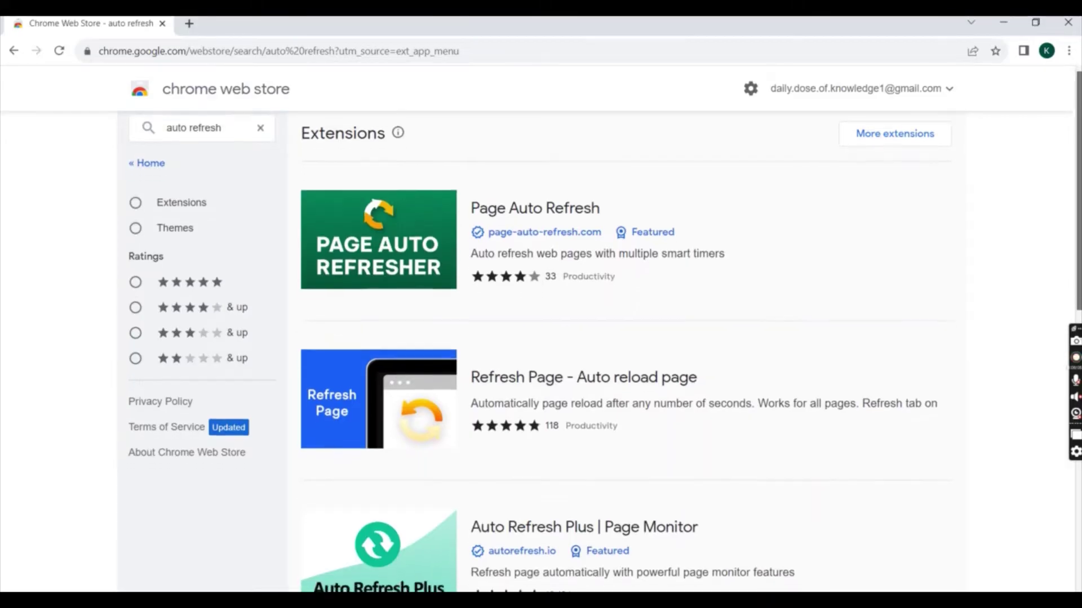
{"action": "scroll", "coordinate": [541, 338], "scroll_direction": "down", "scroll_amount": 1}
{"action": "scroll", "coordinate": [542, 338], "scroll_direction": "down", "scroll_amount": 1}
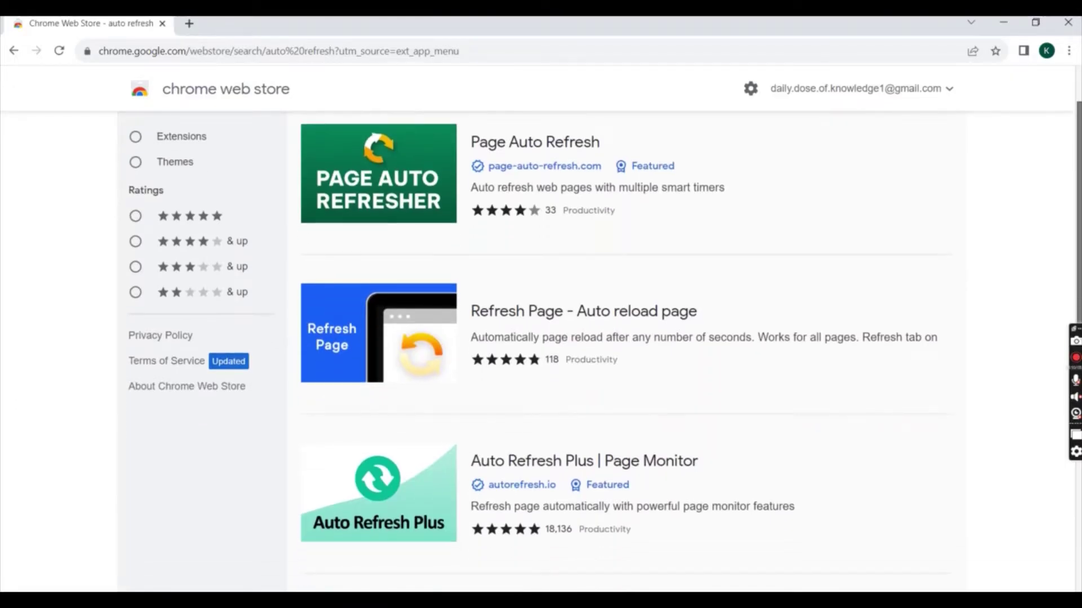
{"action": "scroll", "coordinate": [541, 338], "scroll_direction": "down", "scroll_amount": 1}
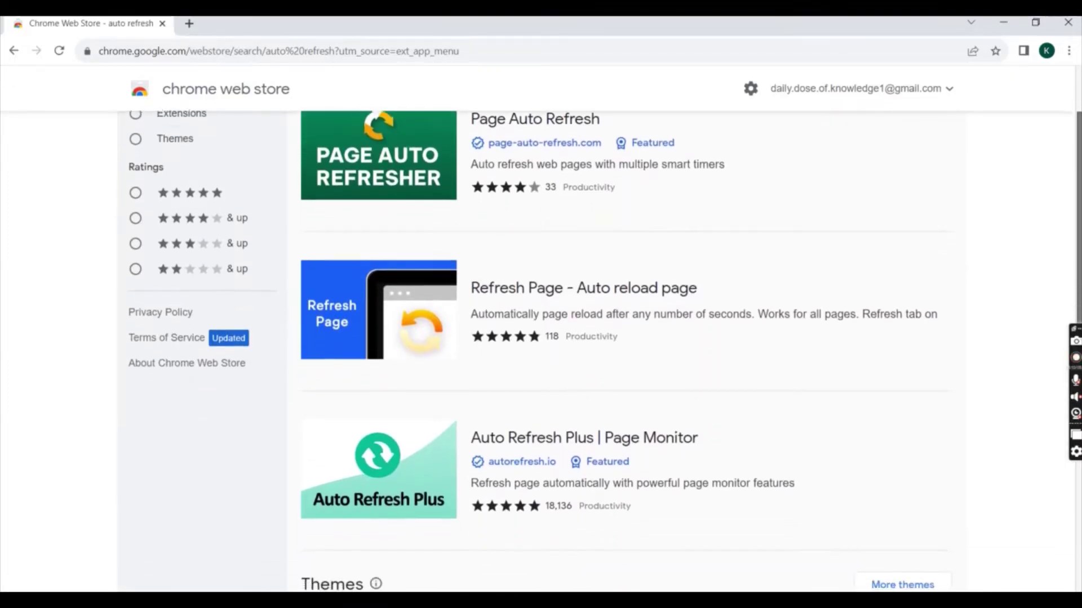
{"action": "scroll", "coordinate": [541, 338], "scroll_direction": "down", "scroll_amount": 1}
{"action": "scroll", "coordinate": [541, 338], "scroll_direction": "down", "scroll_amount": 1}
{"action": "scroll", "coordinate": [541, 339], "scroll_direction": "down", "scroll_amount": 1}
{"action": "scroll", "coordinate": [541, 338], "scroll_direction": "down", "scroll_amount": 1}
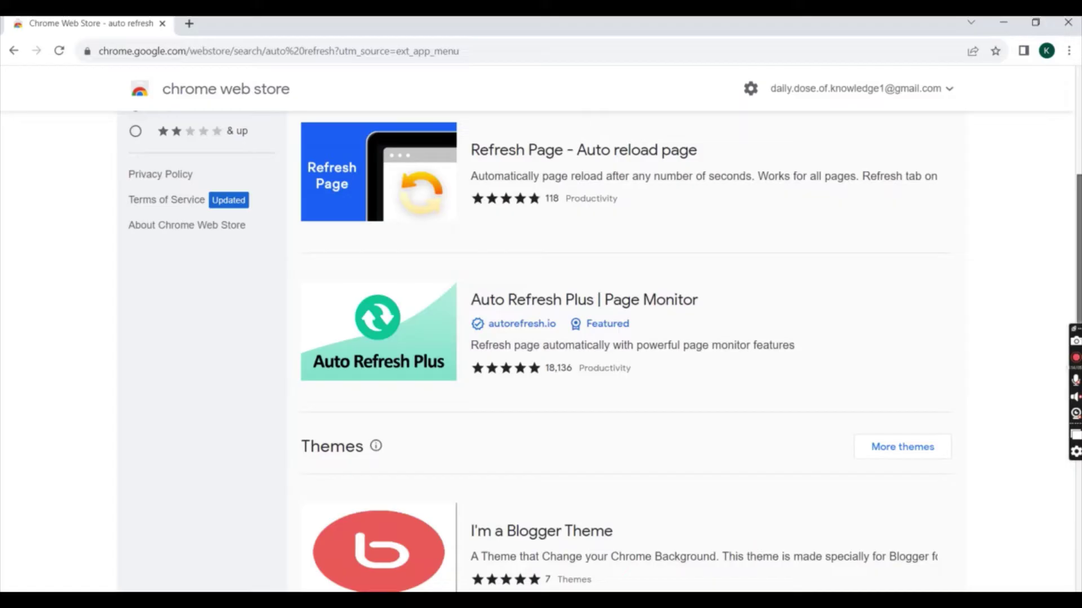
{"action": "scroll", "coordinate": [540, 338], "scroll_direction": "up", "scroll_amount": 1}
{"action": "scroll", "coordinate": [541, 338], "scroll_direction": "up", "scroll_amount": 1}
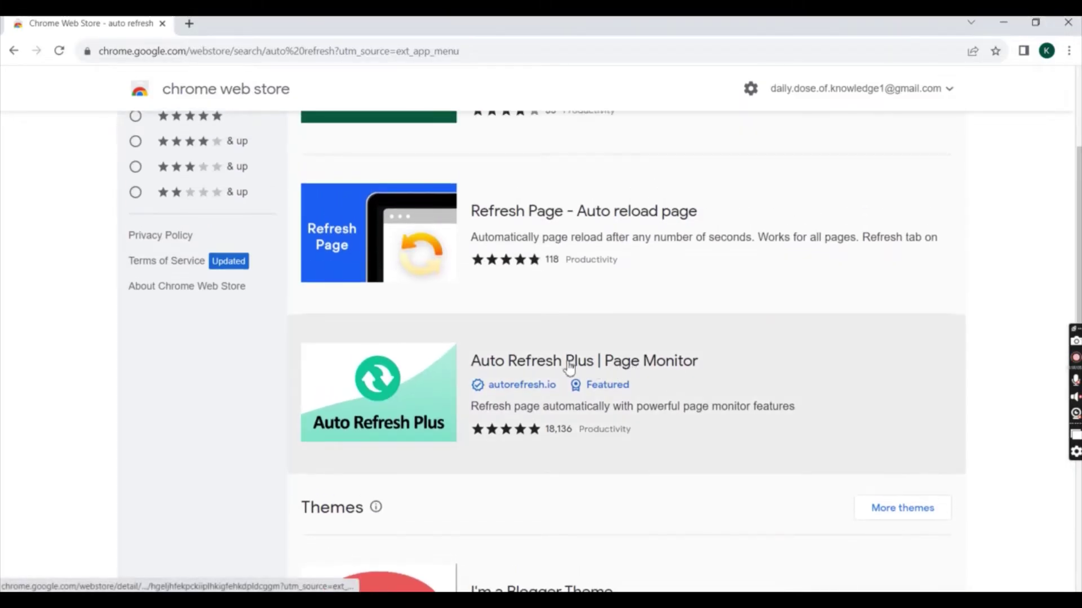
Step: Add the Auto Refresh Plus | Page Monitor extension to Chrome and confirm the installation
{"action": "left_click", "coordinate": [529, 365]}
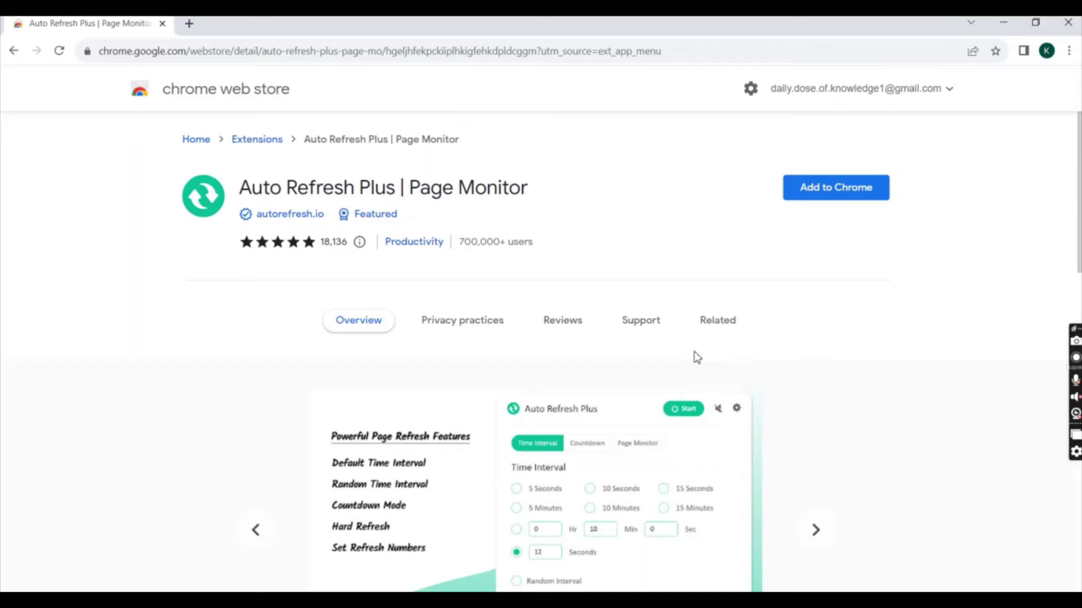
{"action": "scroll", "coordinate": [541, 339], "scroll_direction": "down", "scroll_amount": 2}
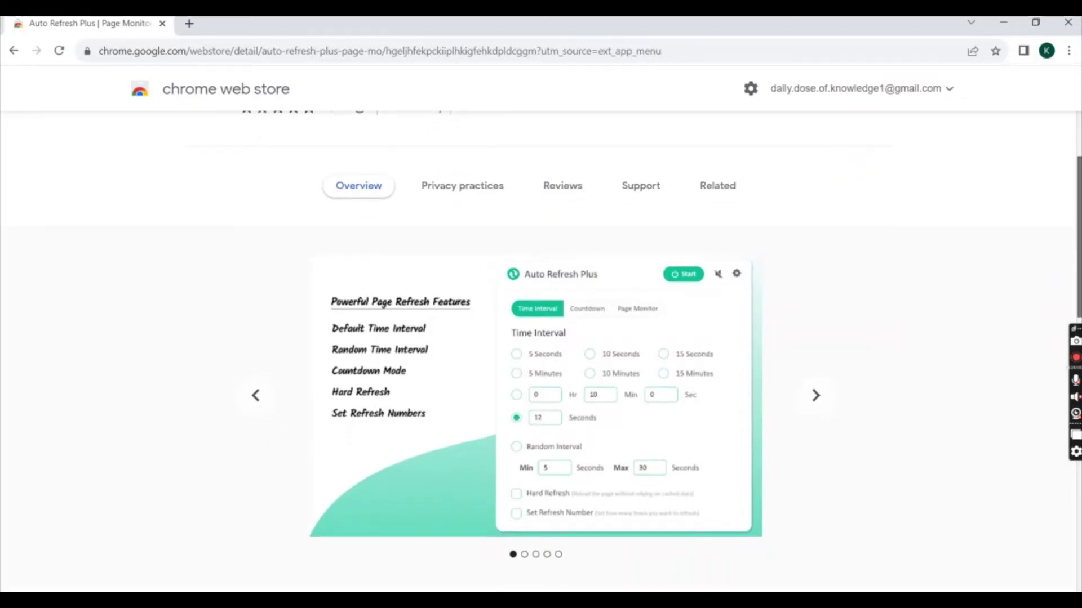
{"action": "scroll", "coordinate": [541, 338], "scroll_direction": "up", "scroll_amount": 2}
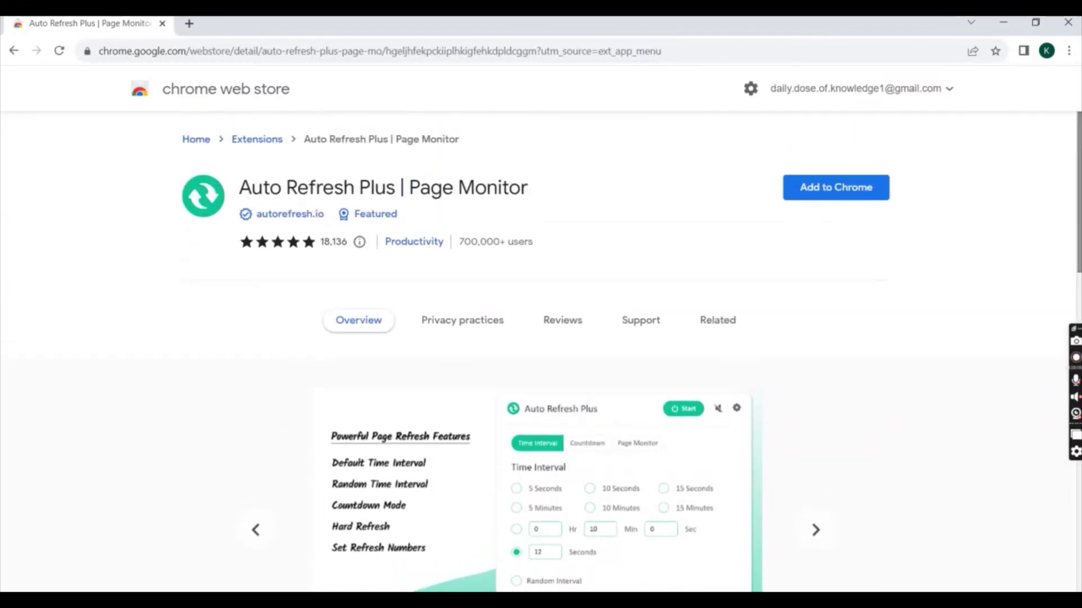
{"action": "left_click", "coordinate": [833, 204]}
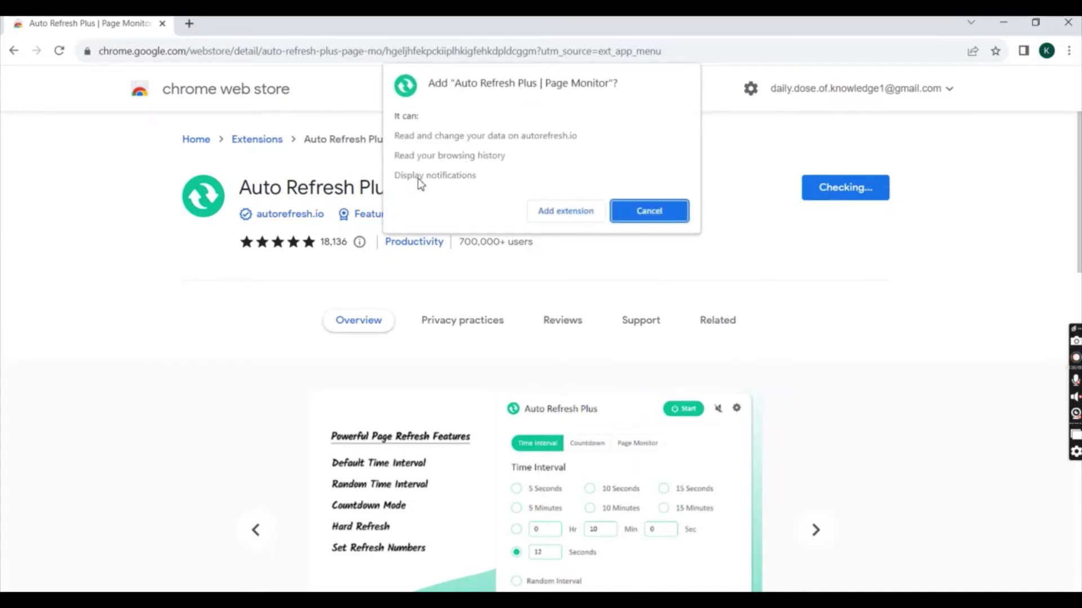
{"action": "left_click", "coordinate": [575, 212]}
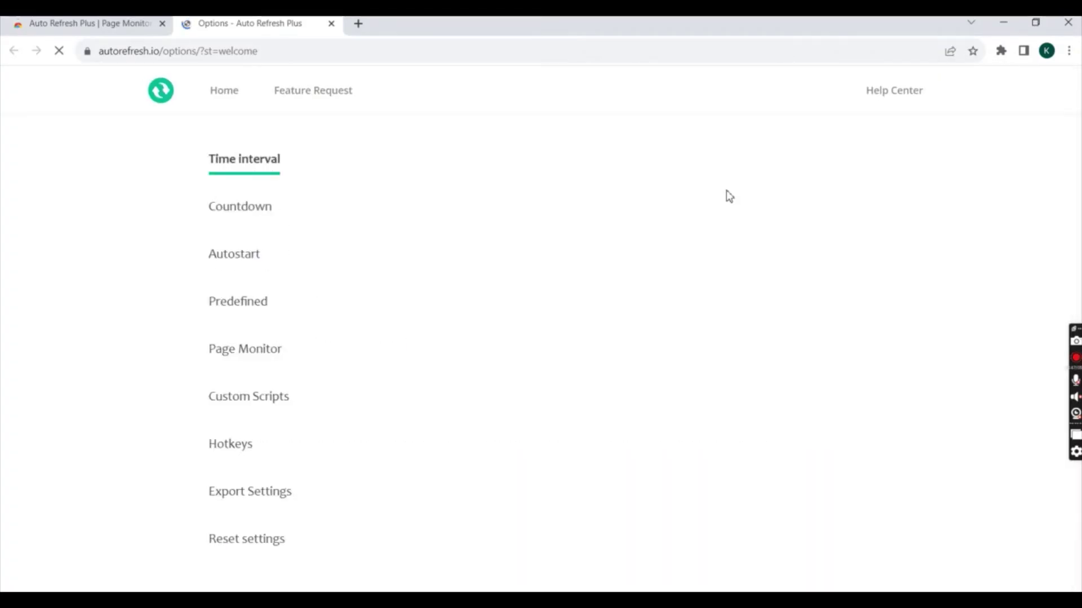
{"action": "mouse_move", "coordinate": [406, 268]}
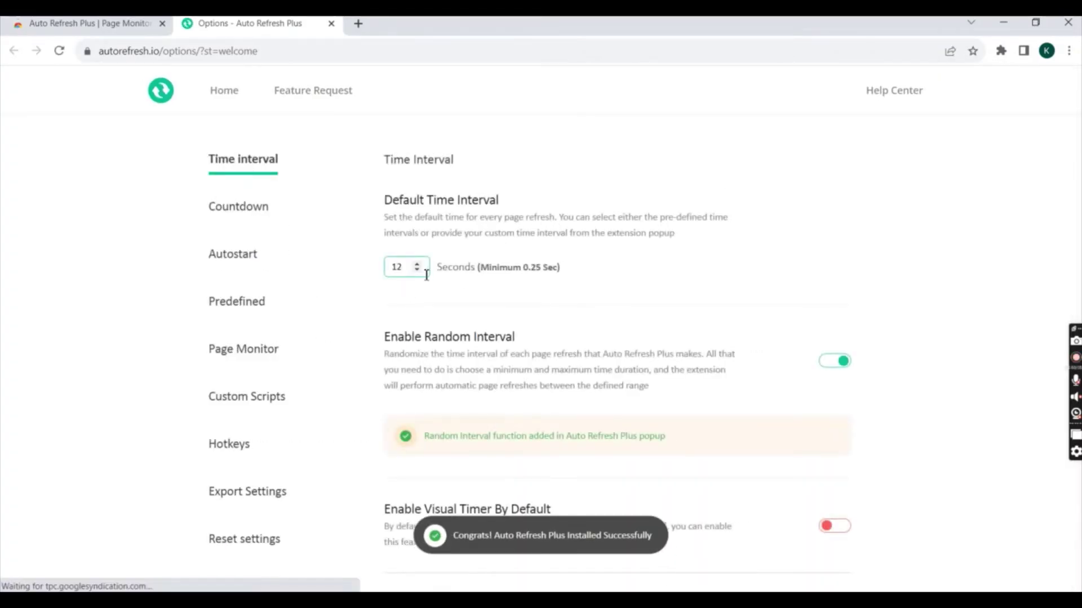
Step: Lower Auto Refresh Plus's default interval to 3 seconds and open a new Yahoo Search tab
{"action": "left_click", "coordinate": [416, 271]}
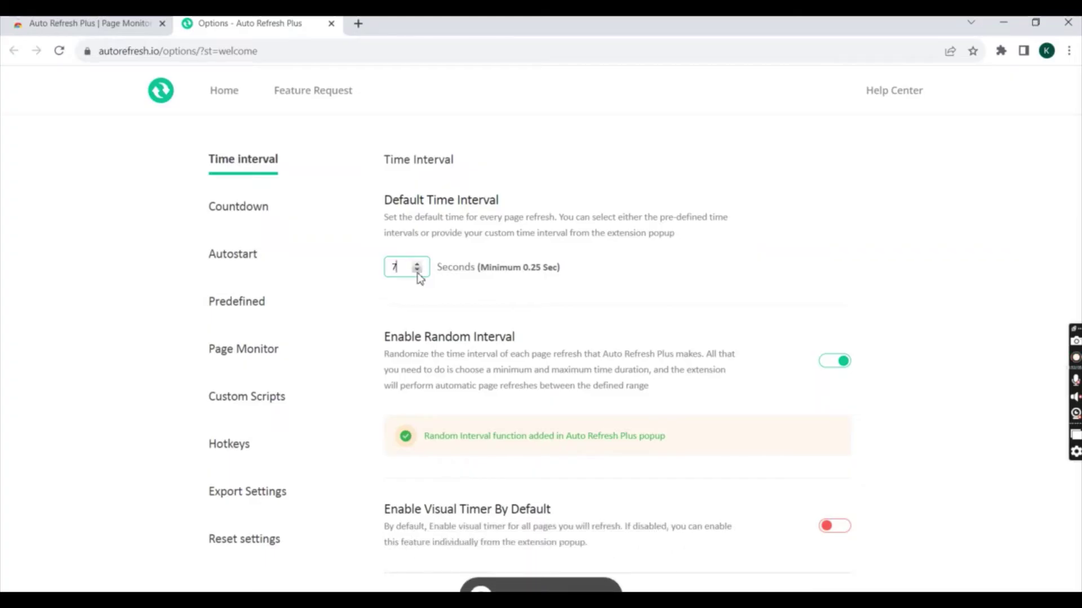
{"action": "left_click", "coordinate": [417, 271]}
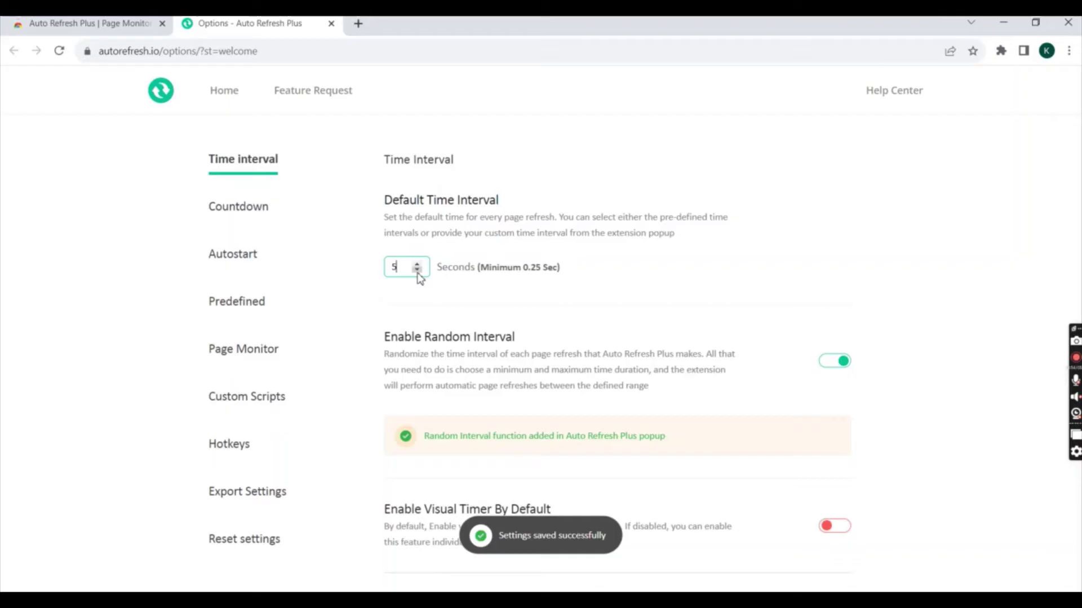
{"action": "left_click", "coordinate": [417, 271]}
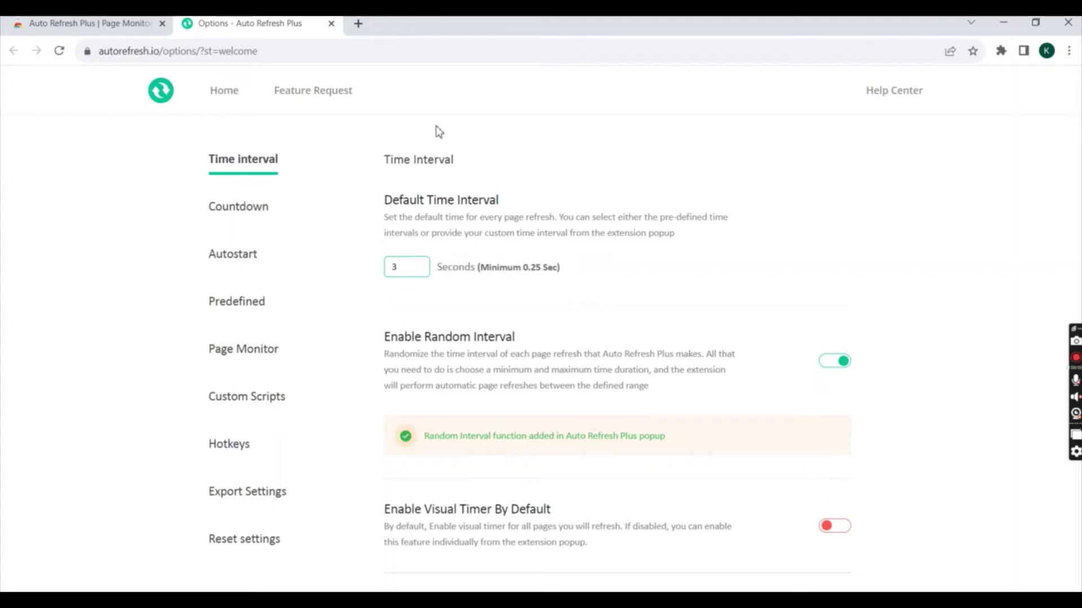
{"action": "left_click", "coordinate": [358, 24]}
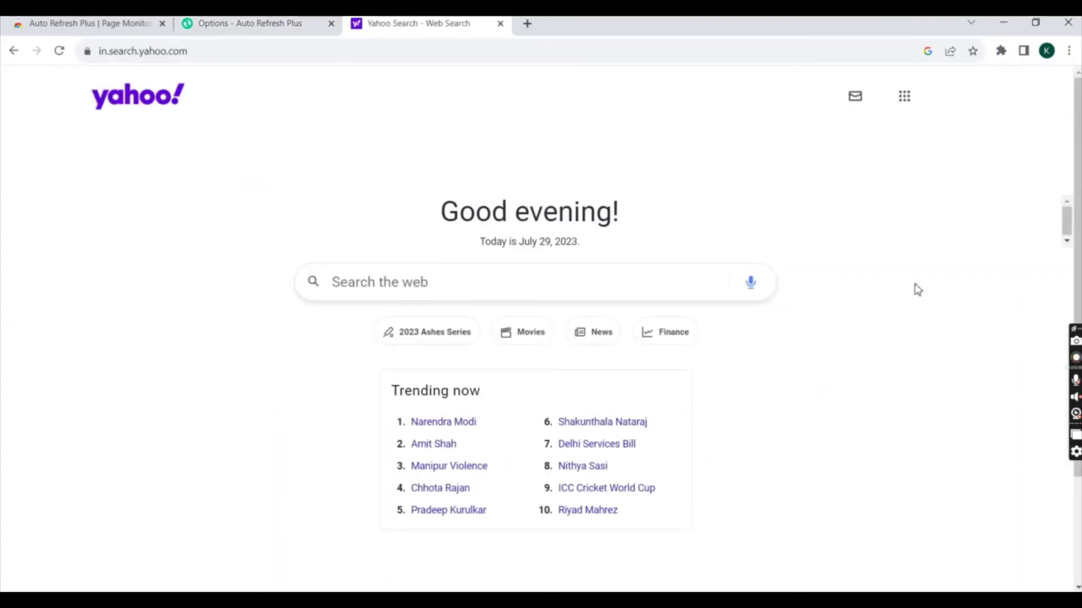
{"action": "left_click", "coordinate": [1001, 51]}
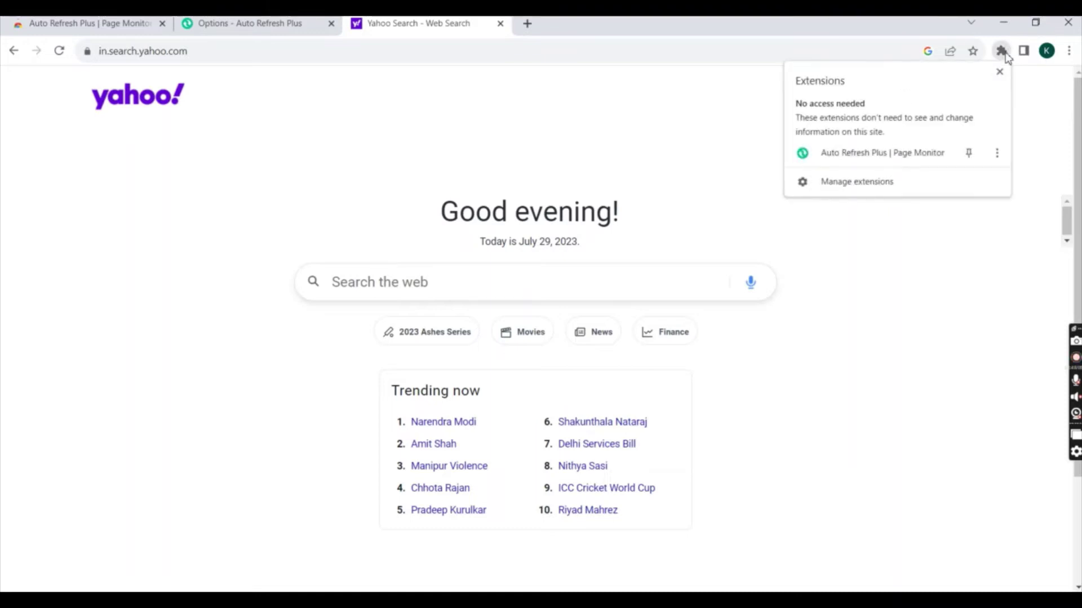
{"action": "left_click", "coordinate": [883, 153]}
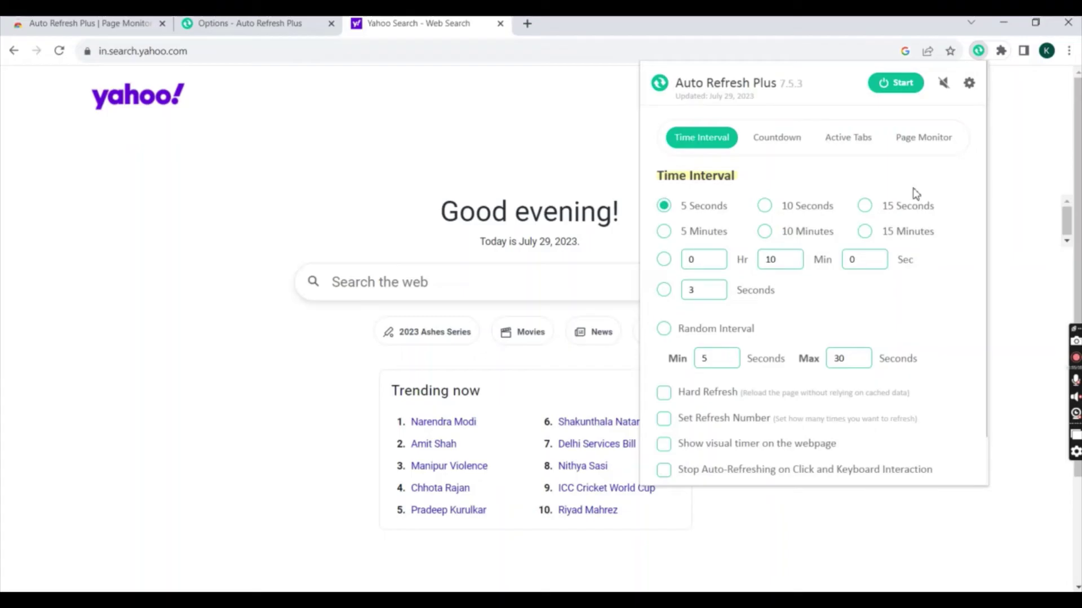
{"action": "left_click", "coordinate": [770, 141]}
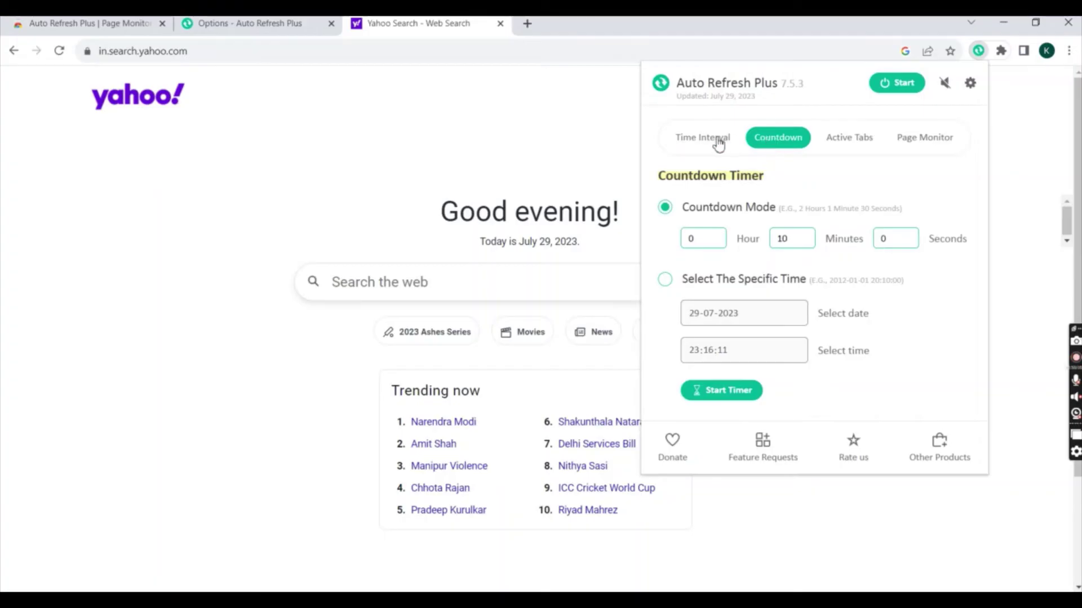
{"action": "left_click", "coordinate": [865, 144]}
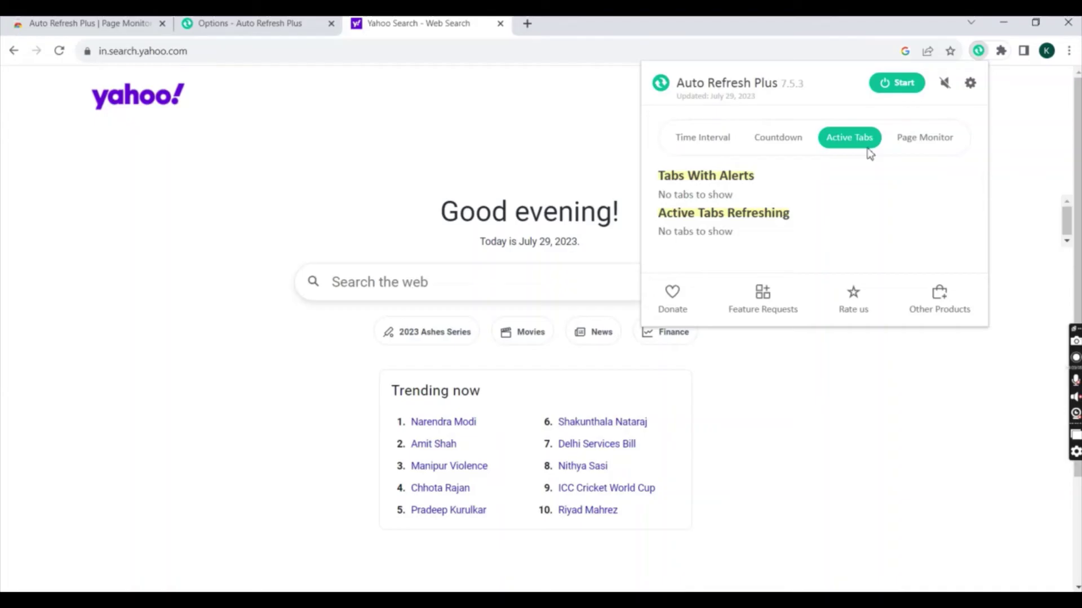
{"action": "left_click", "coordinate": [939, 137]}
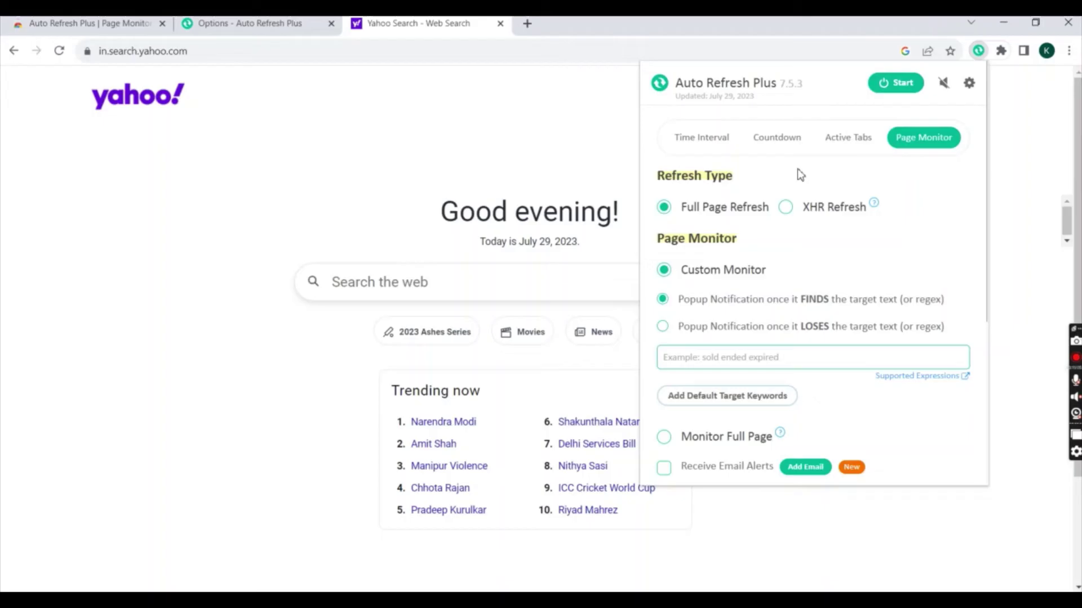
{"action": "left_click", "coordinate": [684, 141]}
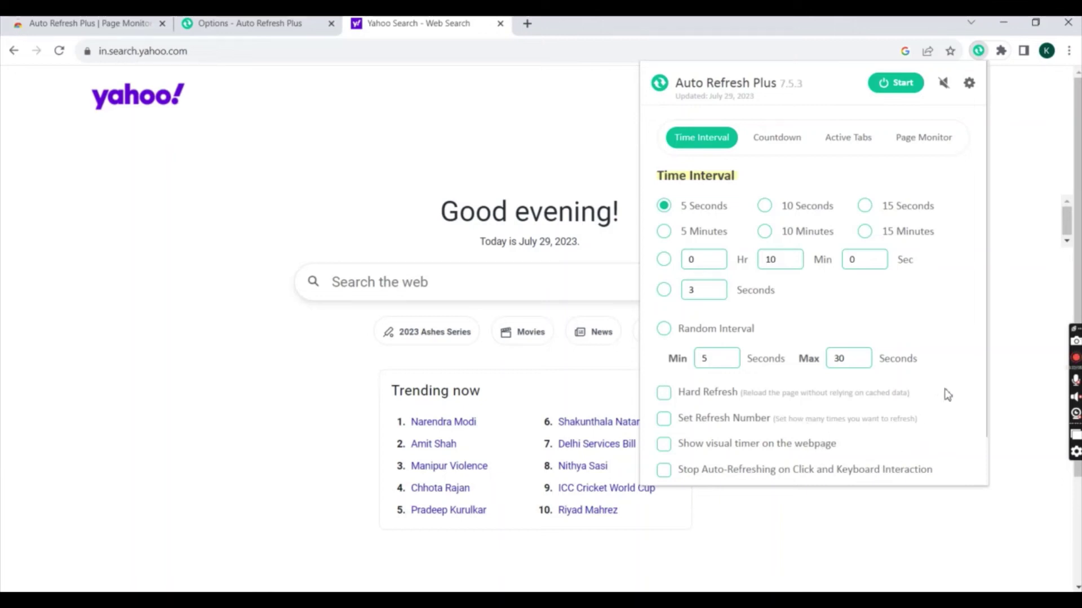
Step: Open Auto Refresh Plus over the Google 'yahoo' results with 5 seconds selected, and start it
{"action": "left_click", "coordinate": [1033, 365]}
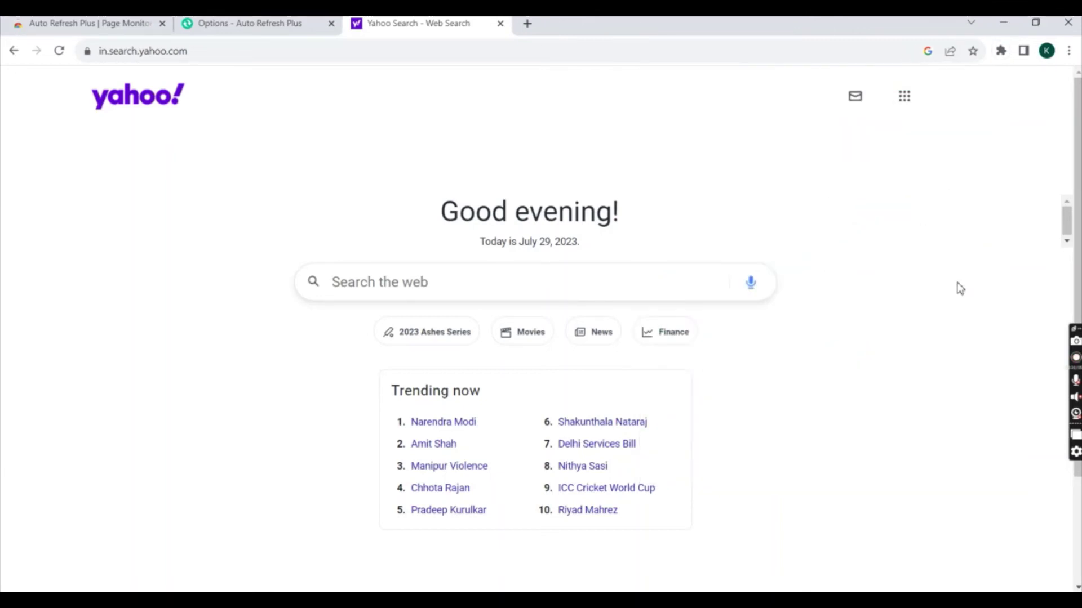
{"action": "left_click", "coordinate": [1001, 52]}
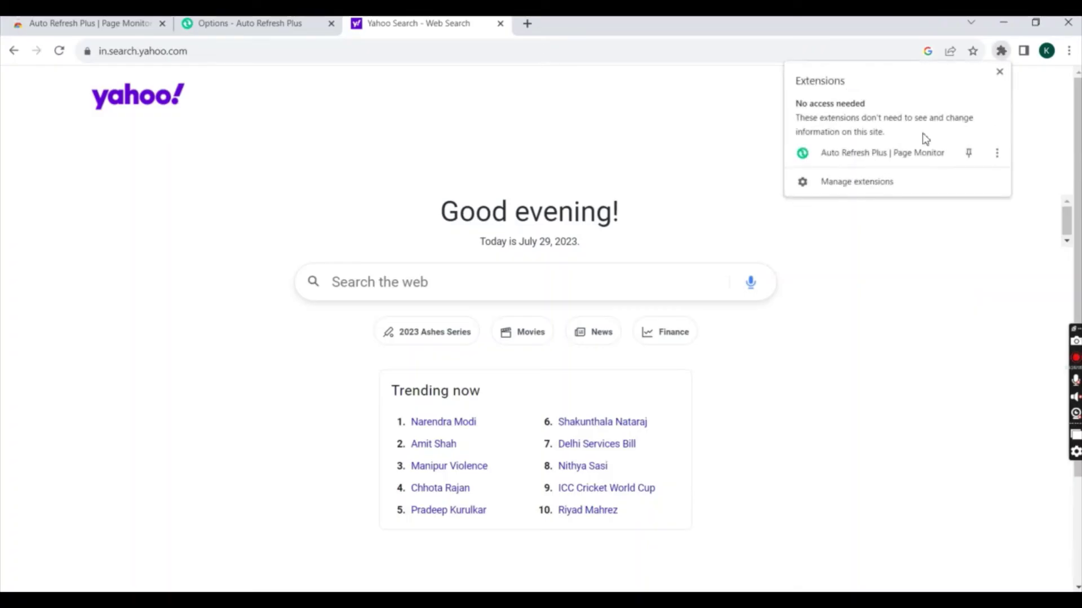
{"action": "left_click", "coordinate": [866, 157]}
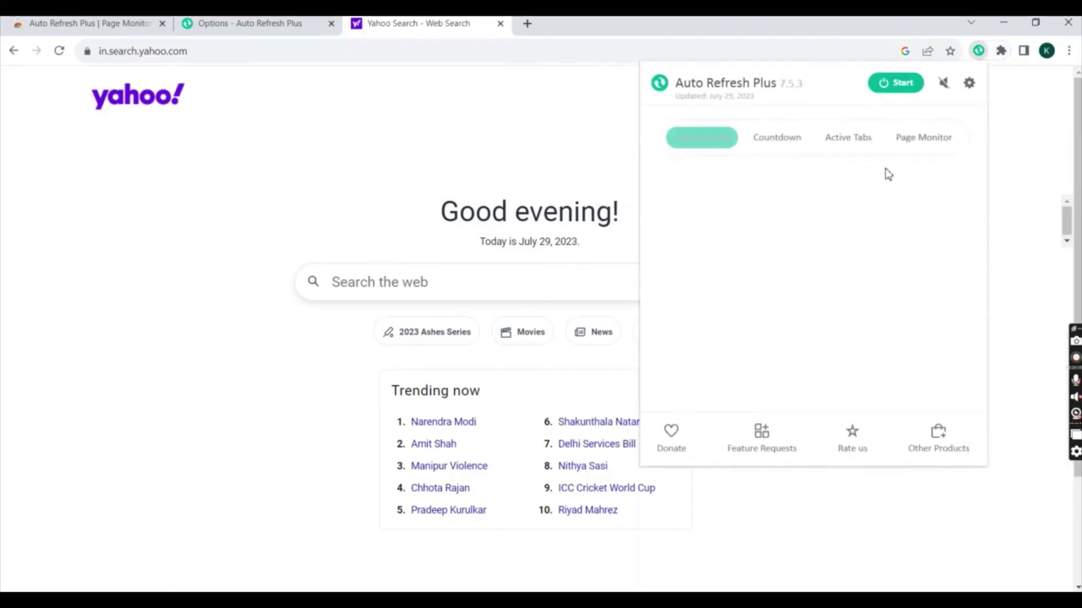
{"action": "left_click", "coordinate": [897, 84]}
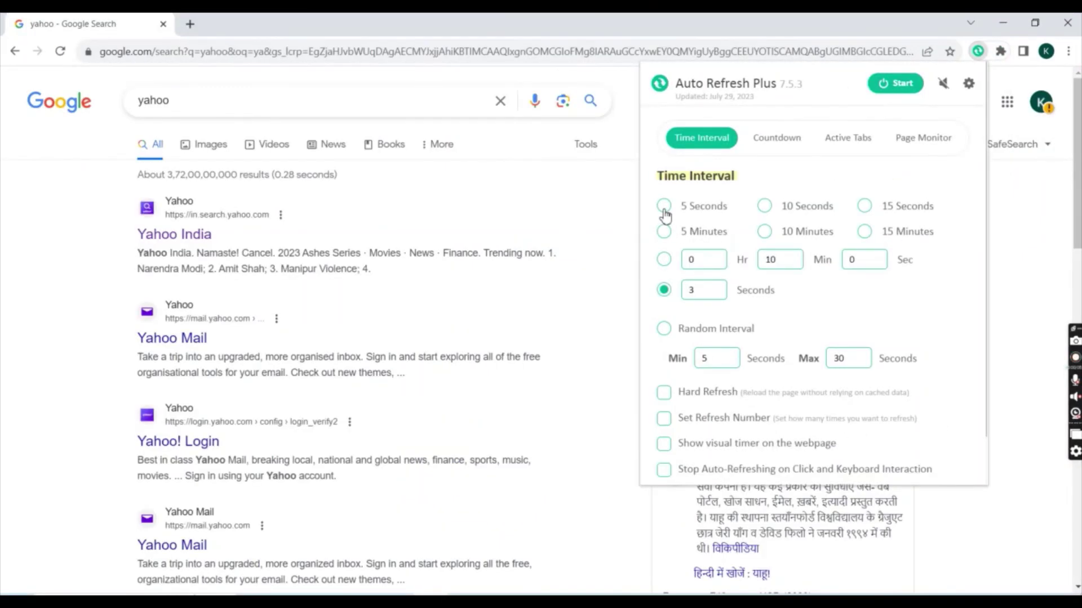
Step: Start the 5-second auto-refresh on the Google 'yahoo' tab, then stop it
{"action": "left_click", "coordinate": [900, 84]}
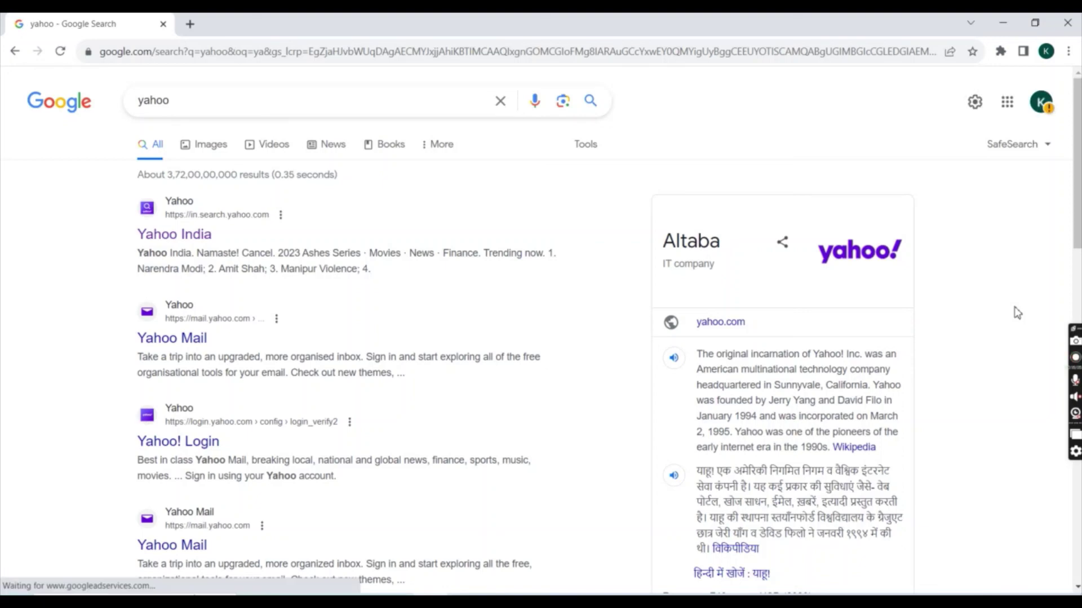
{"action": "left_click", "coordinate": [1001, 52]}
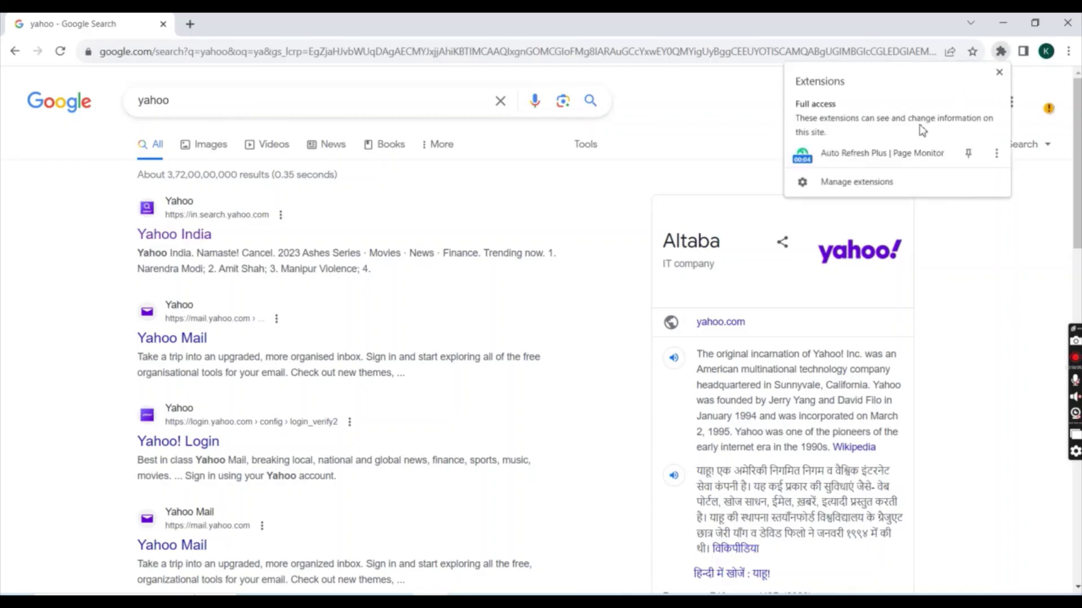
{"action": "left_click", "coordinate": [901, 152]}
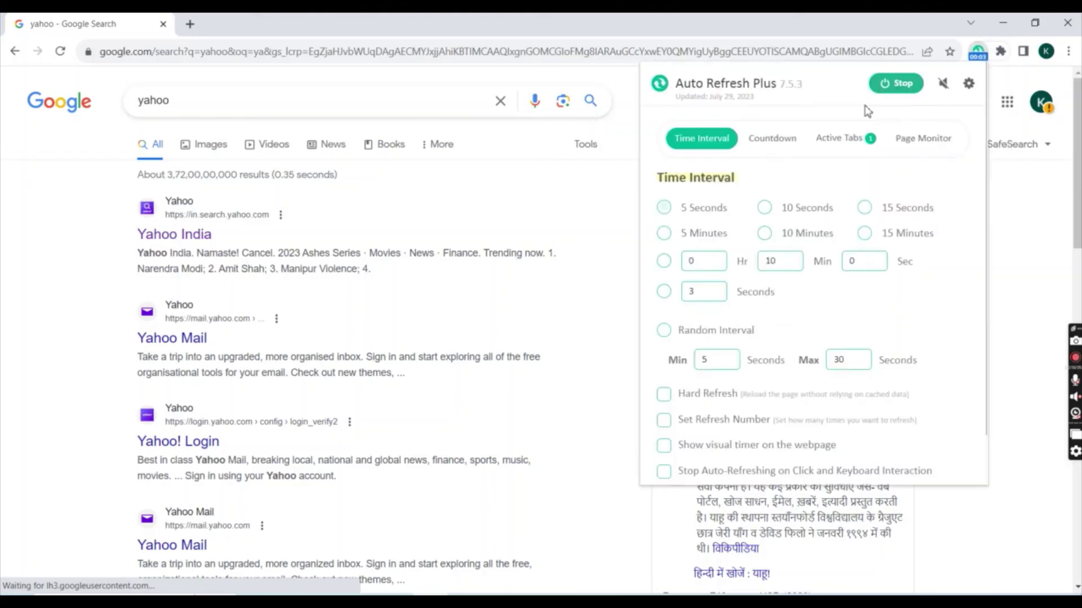
{"action": "left_click", "coordinate": [896, 84]}
{"action": "left_click", "coordinate": [892, 89]}
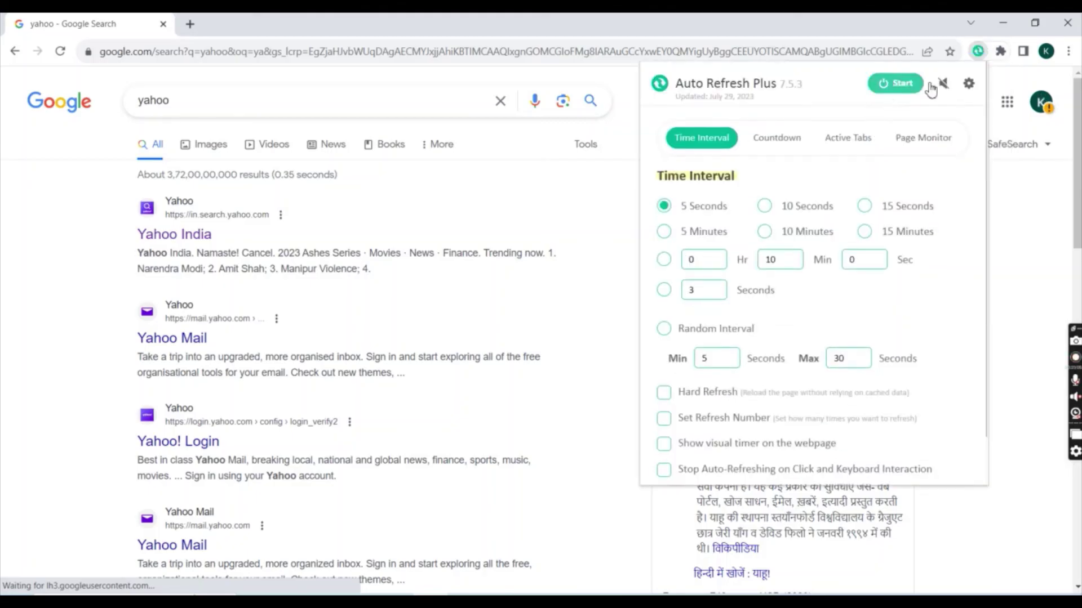